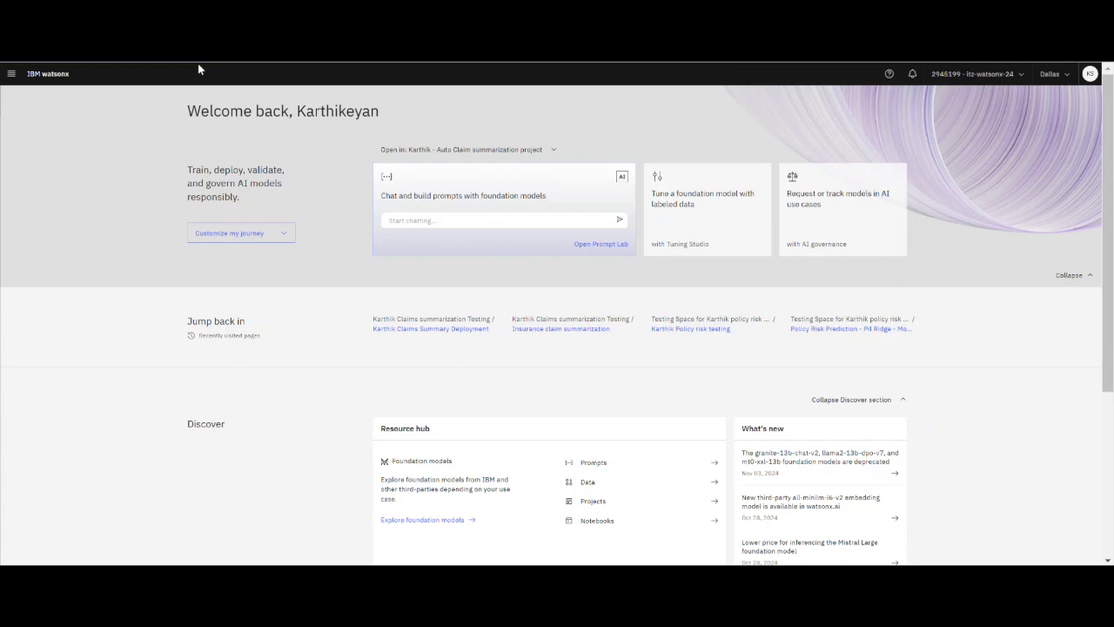
# Go to AI governance's AI use cases and open the Predictive model Risk Development use case
pyautogui.click(11, 75)
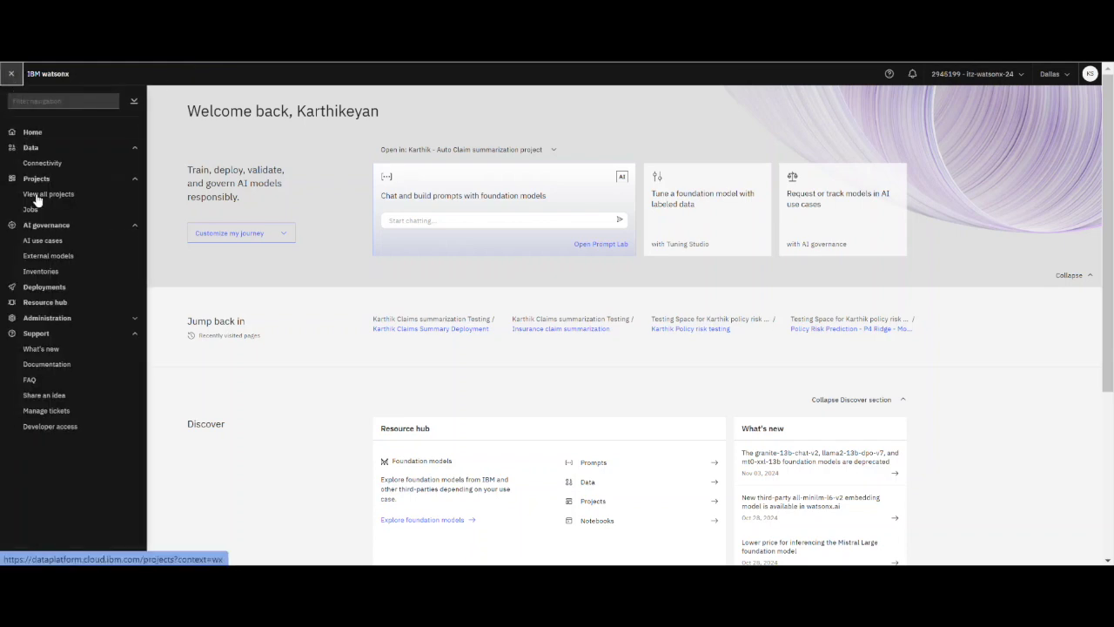
pyautogui.click(43, 247)
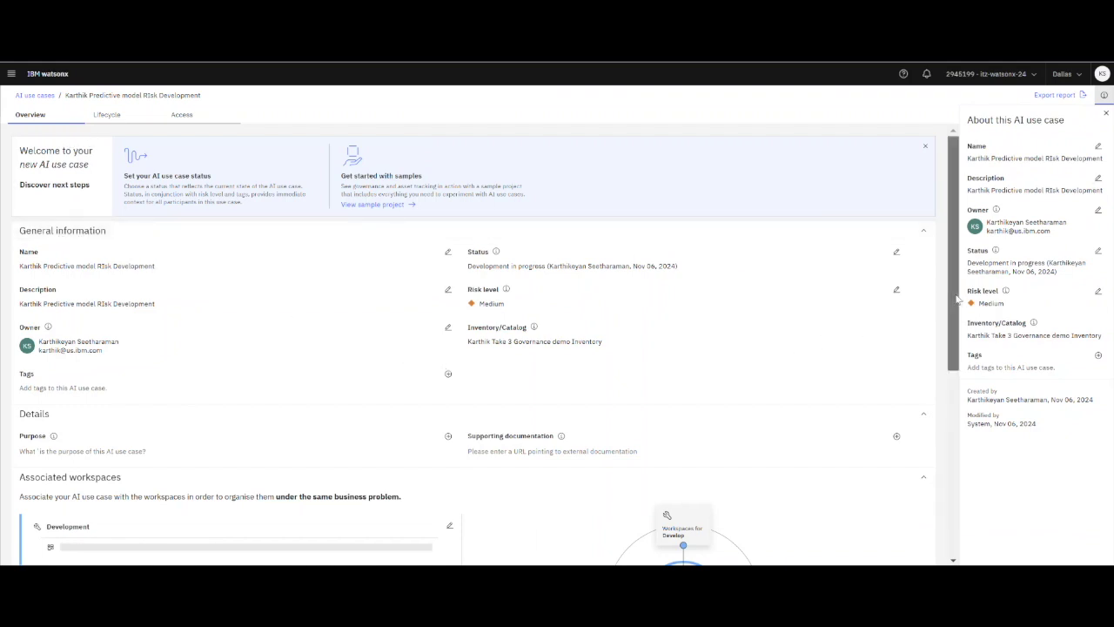
# View the use case's Lifecycle and bring up the evaluated Policy risk testing deployment's details
pyautogui.moveTo(954, 299); pyautogui.dragTo(999, 458)
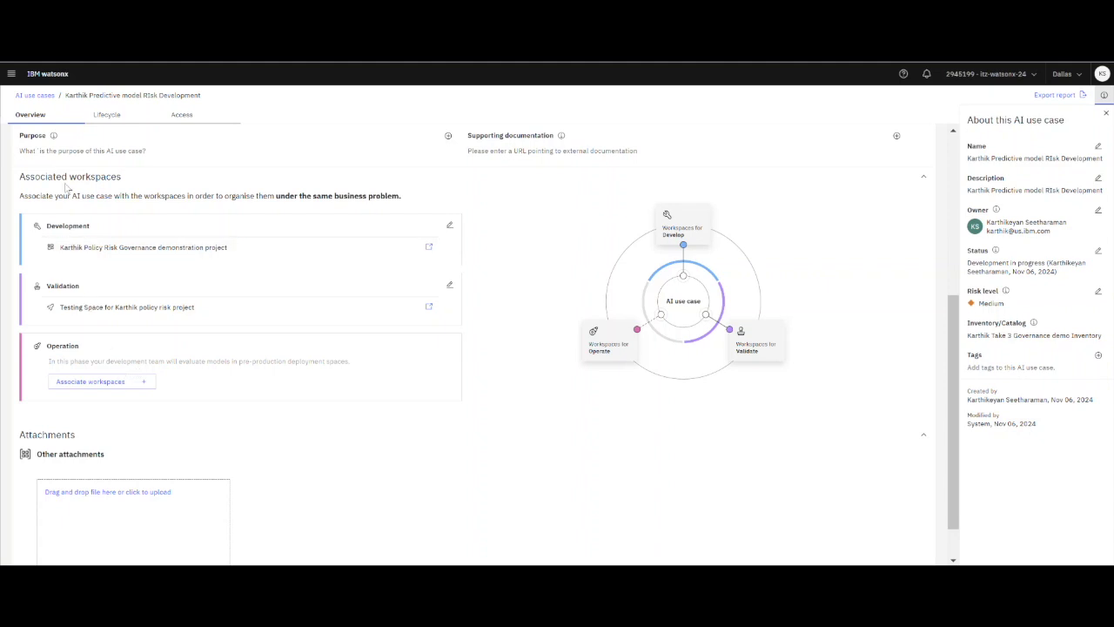
pyautogui.click(106, 116)
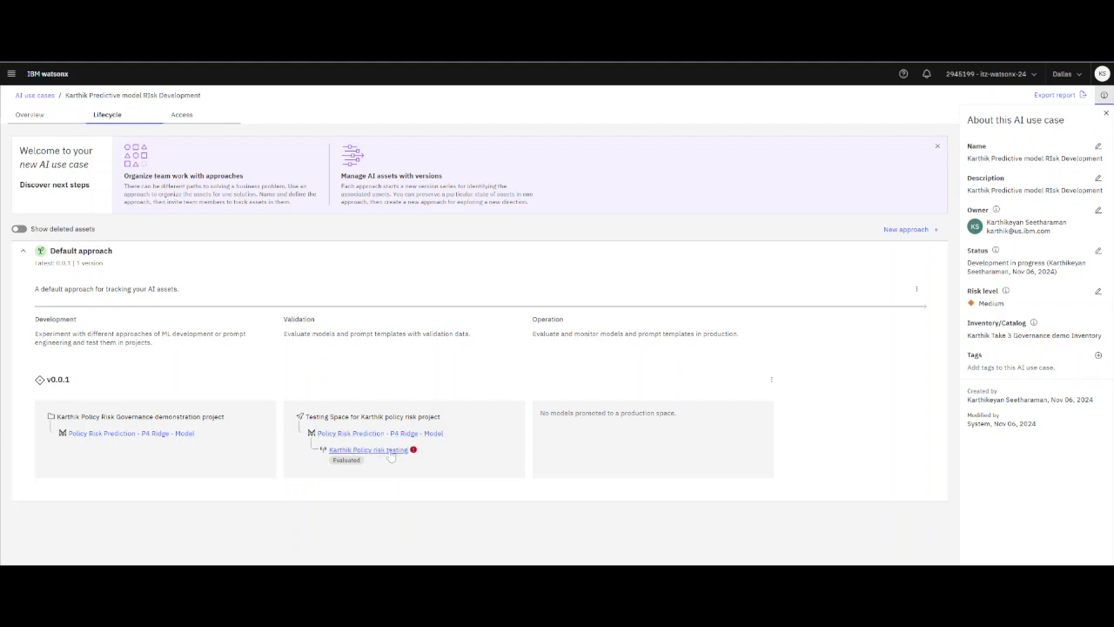
pyautogui.click(390, 451)
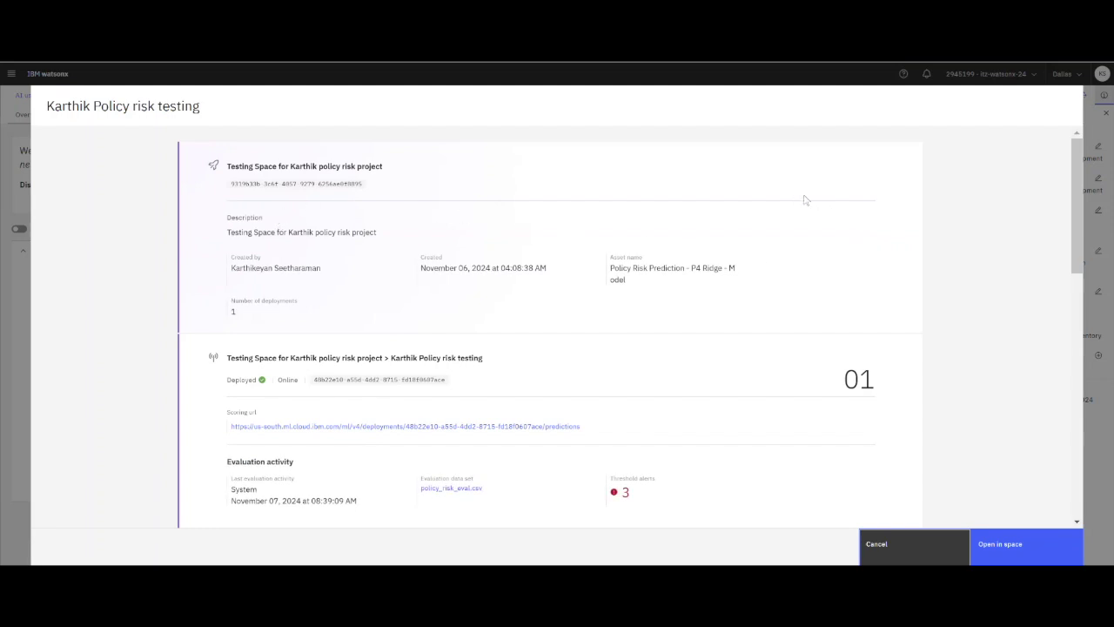
# Review the Quality and Fairness results, then open Policy risk testing in its deployment space
pyautogui.scroll(-1, 1079, 197)
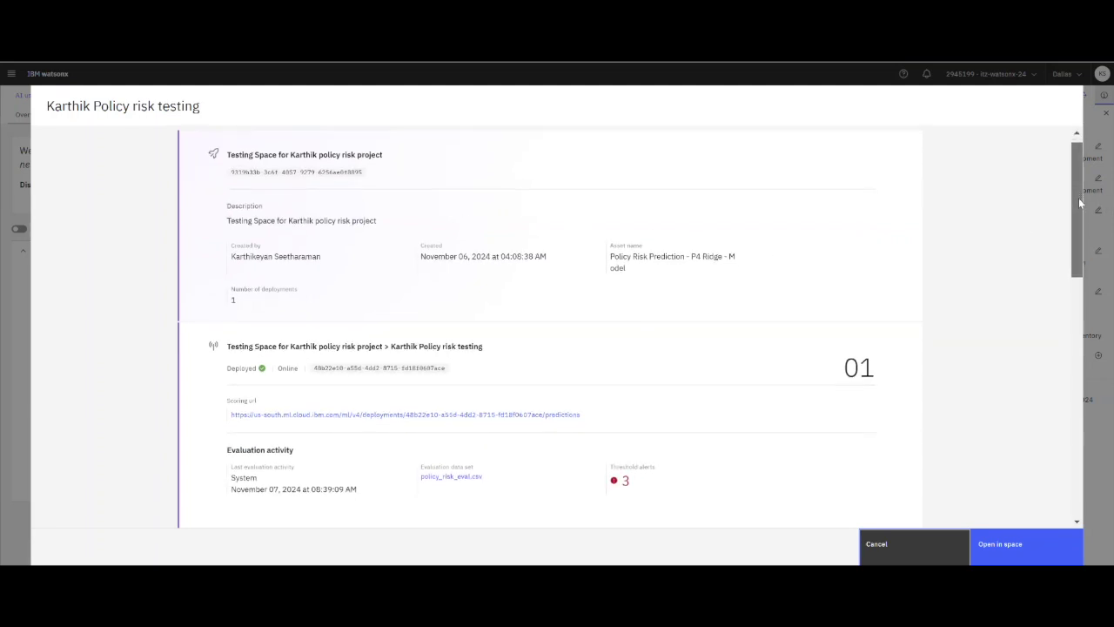
pyautogui.moveTo(1079, 202); pyautogui.dragTo(1094, 285)
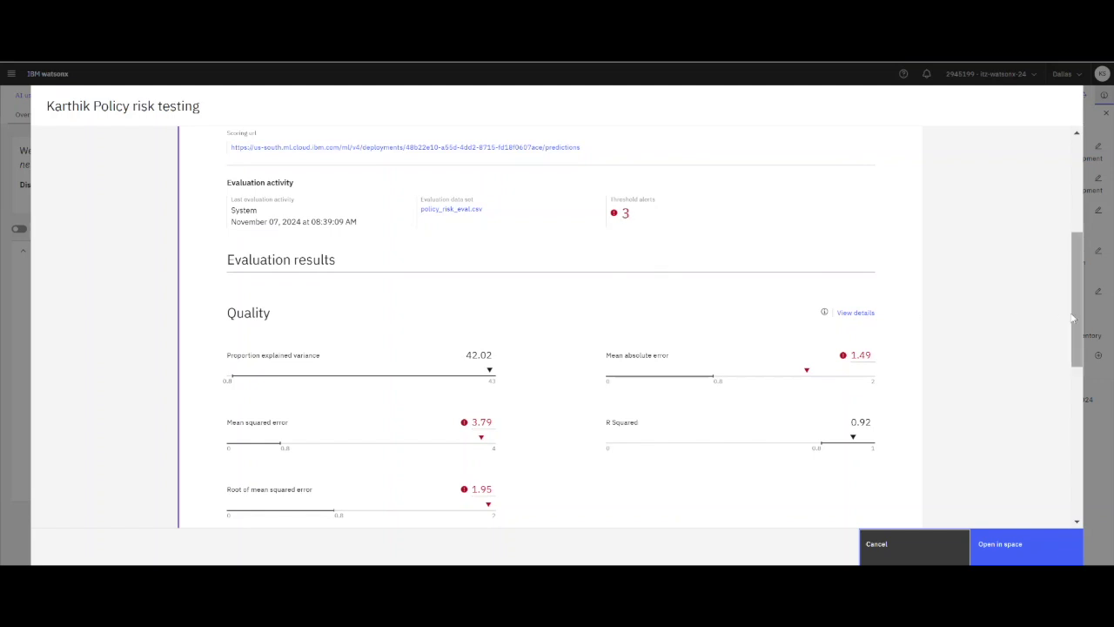
pyautogui.moveTo(1077, 321); pyautogui.dragTo(1091, 416)
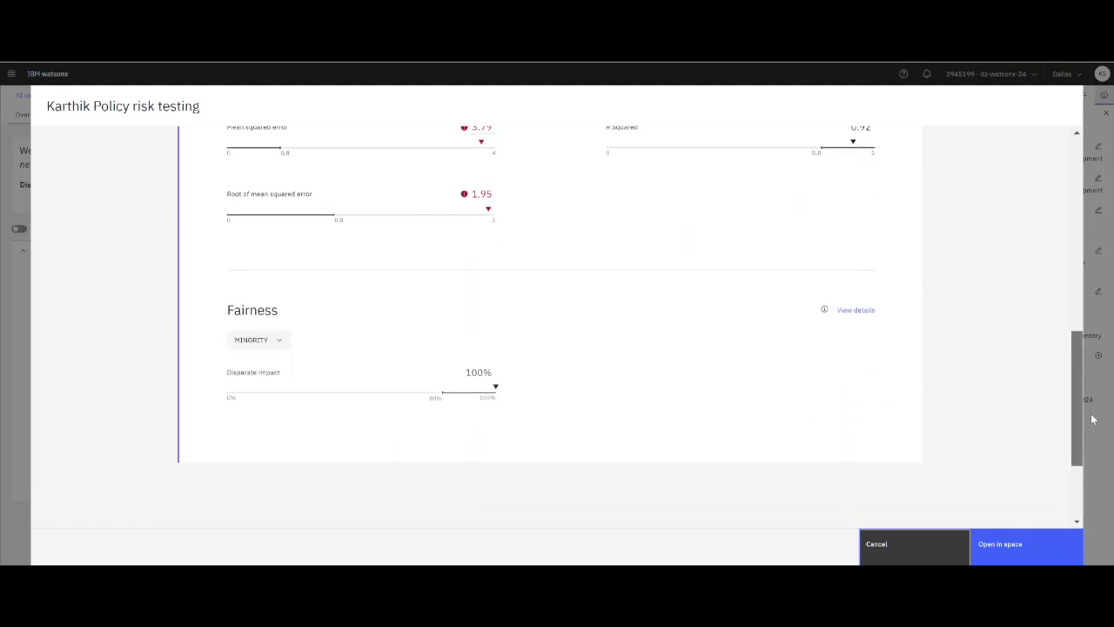
pyautogui.click(1034, 546)
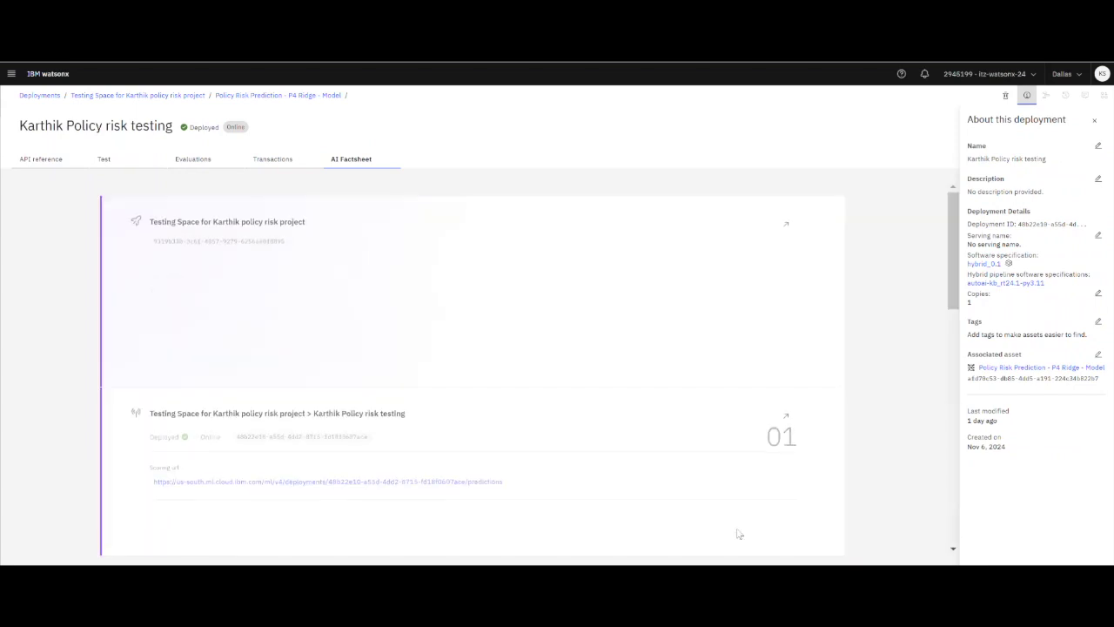
# Check the API reference, then view Evaluations: 2 tests, 1 passed, quality with 3 alerts
pyautogui.click(40, 159)
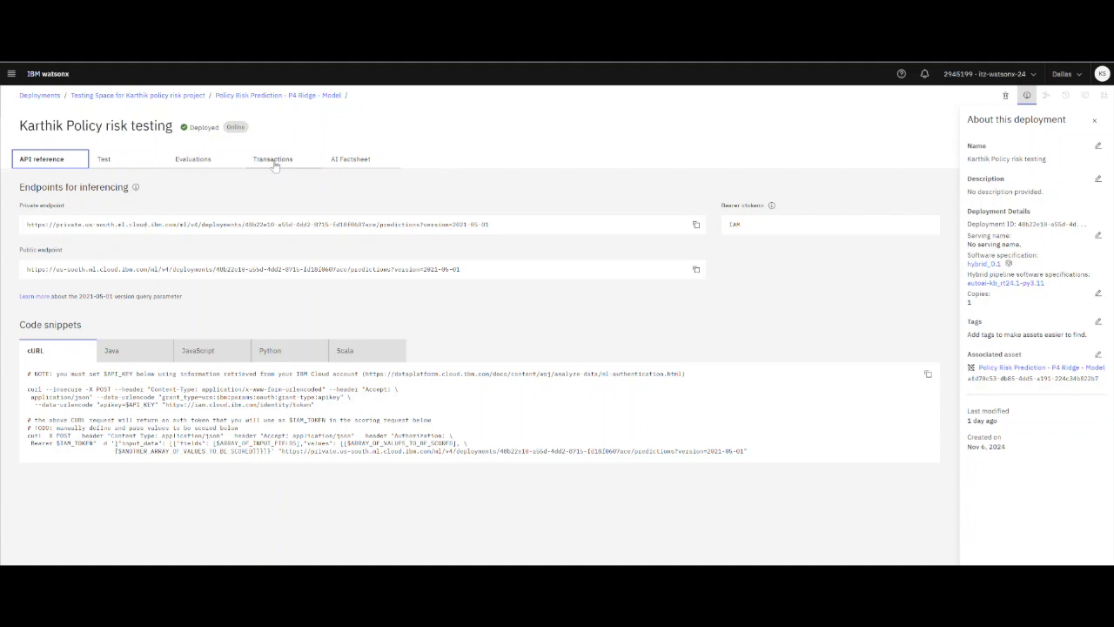
pyautogui.click(195, 160)
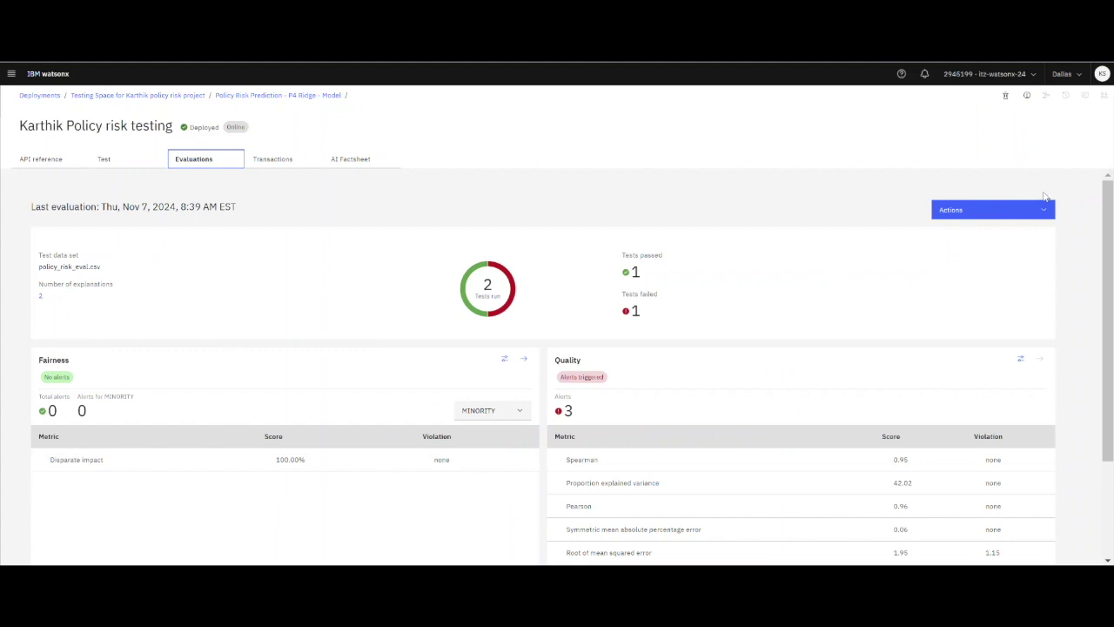
# Open Configure monitors to see training data policy_risk_train.csv and label RISK
pyautogui.click(1044, 214)
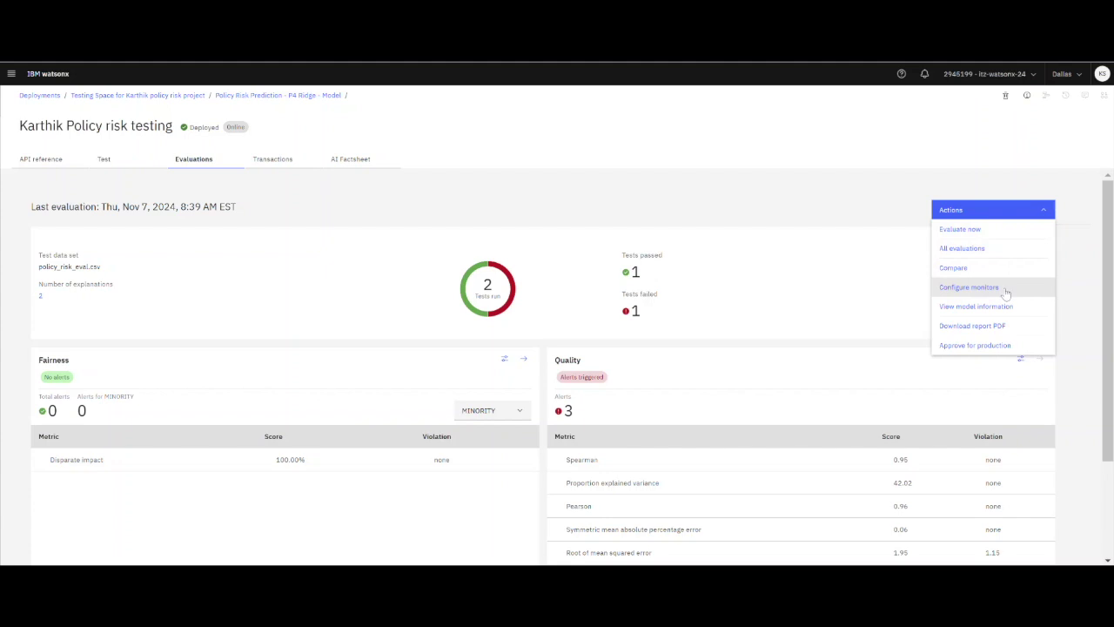
pyautogui.click(969, 287)
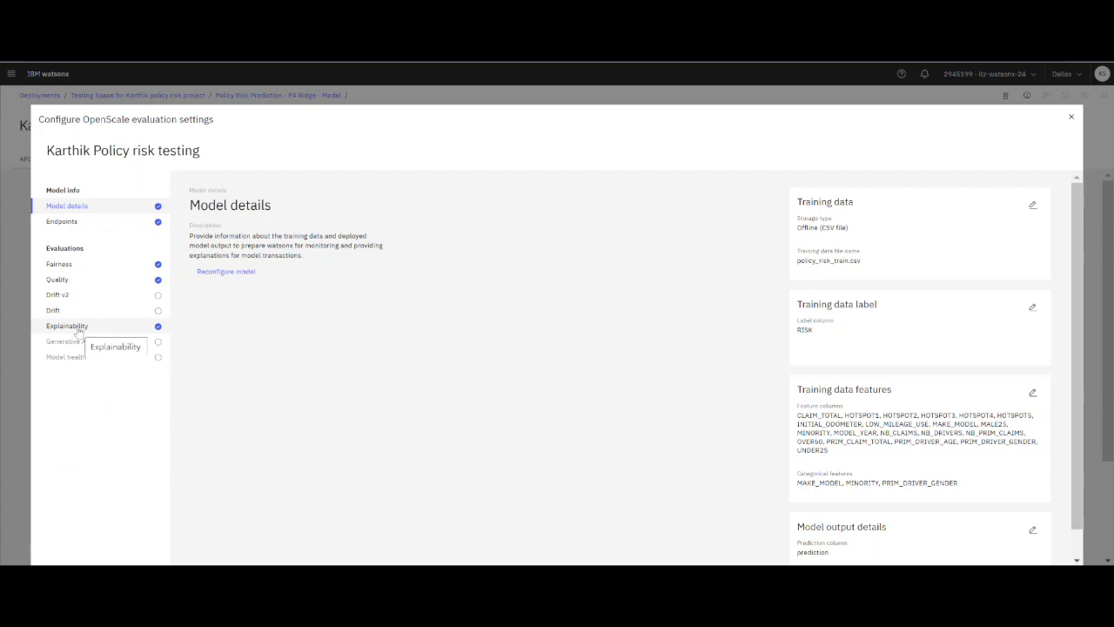
# Close the OpenScale settings and review the quality metrics exceeding thresholds and 100.00% disparate impact
pyautogui.click(1071, 115)
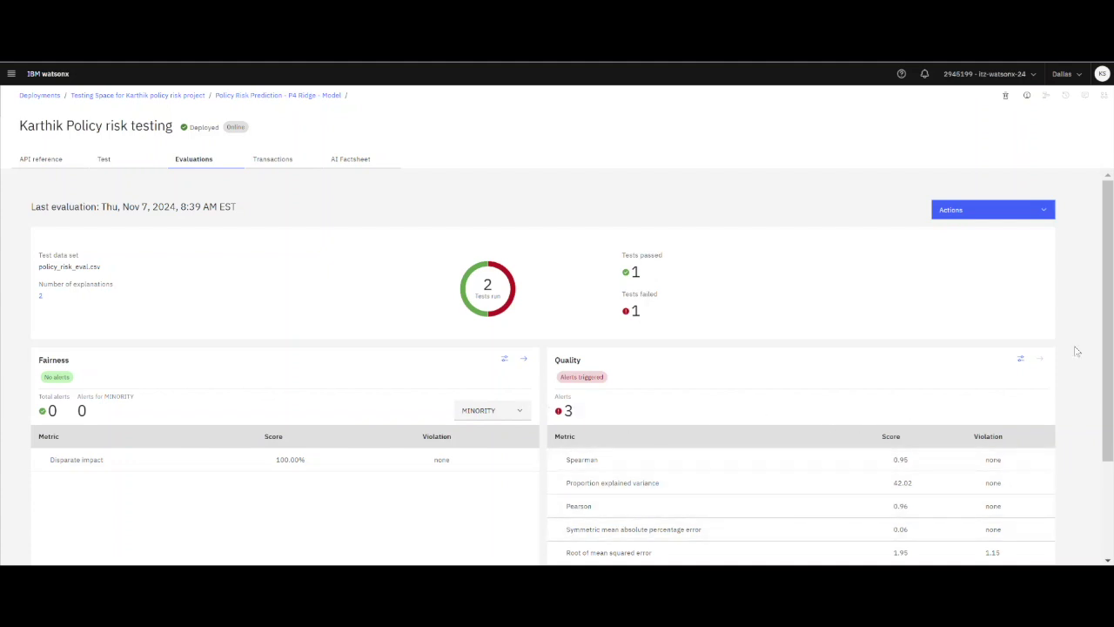
pyautogui.moveTo(1109, 312); pyautogui.dragTo(1109, 406)
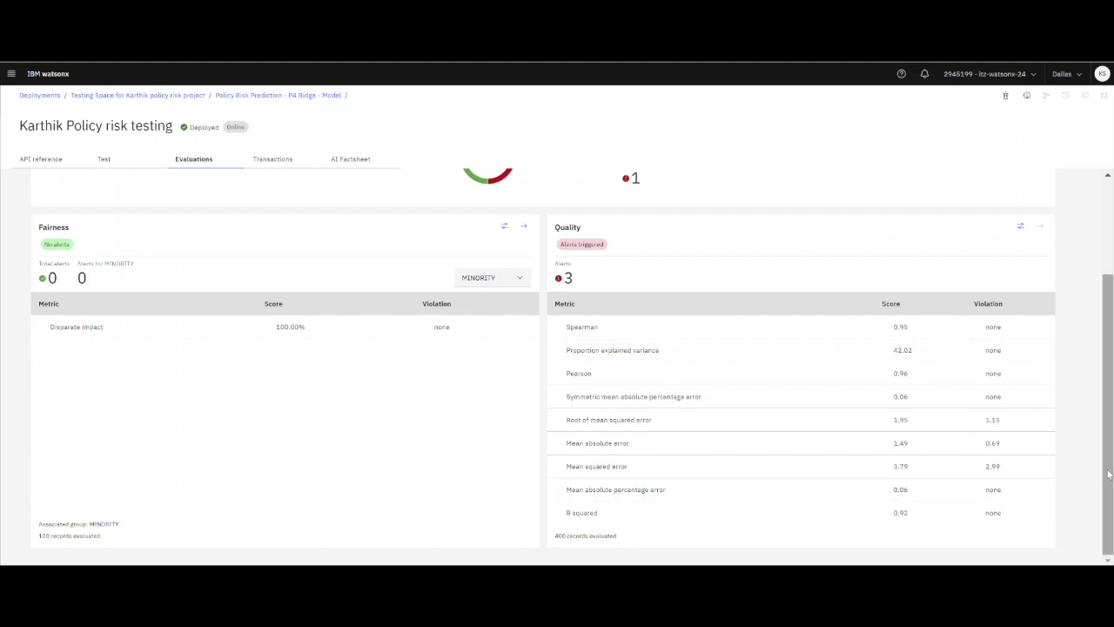
# List the 2 explained transactions and show the first one's LIME explanation
pyautogui.moveTo(1103, 476); pyautogui.dragTo(1110, 374)
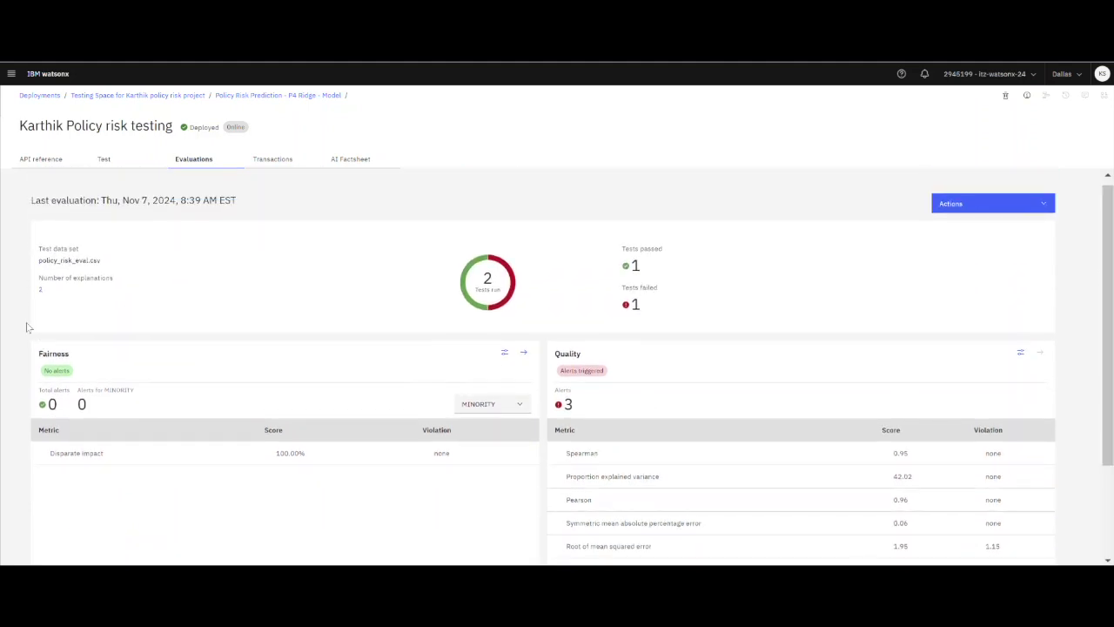
pyautogui.click(40, 290)
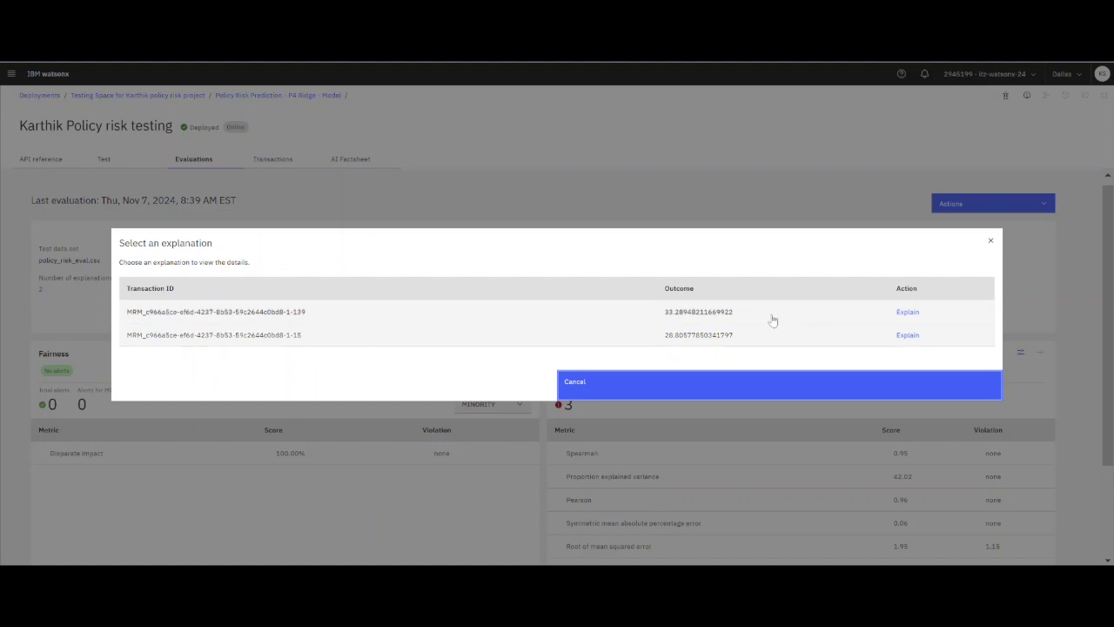
pyautogui.click(904, 316)
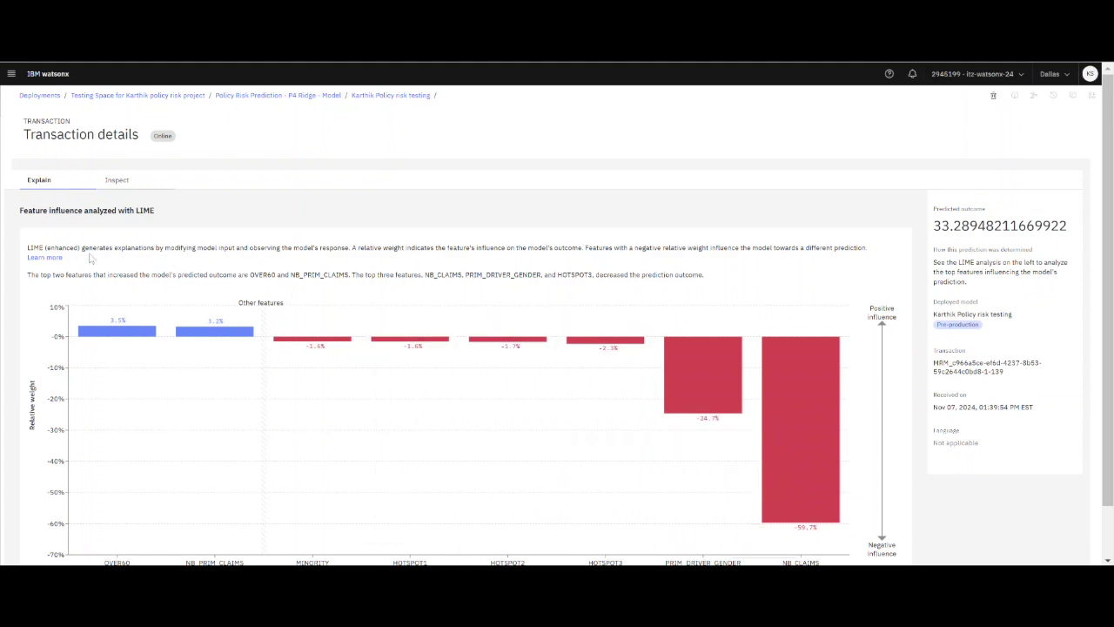
pyautogui.moveTo(91, 320)
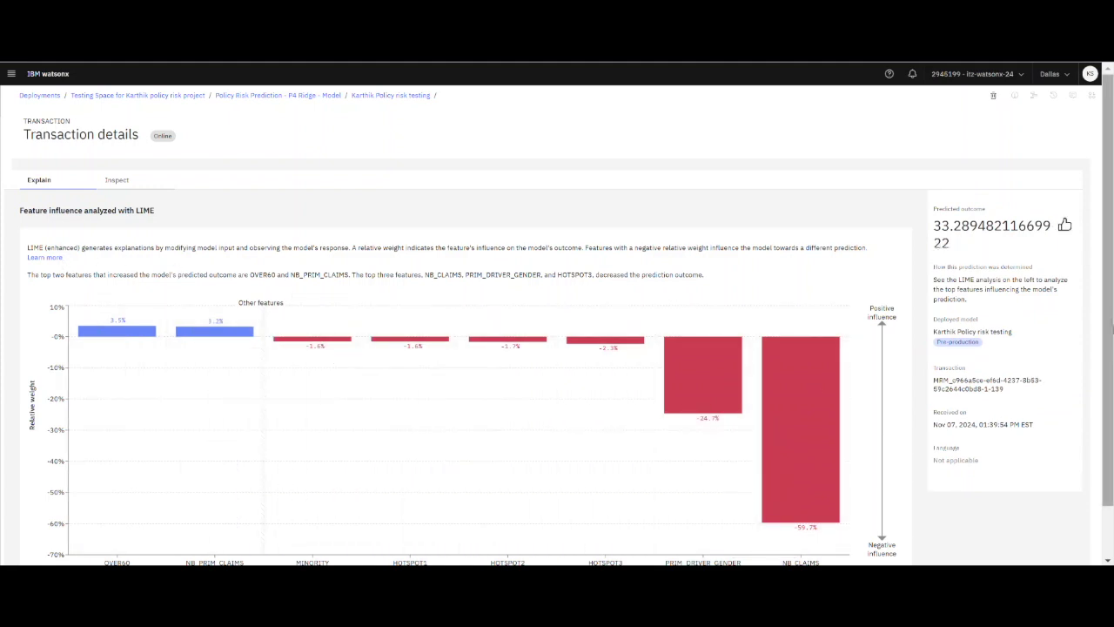
pyautogui.scroll(-1, 1111, 322)
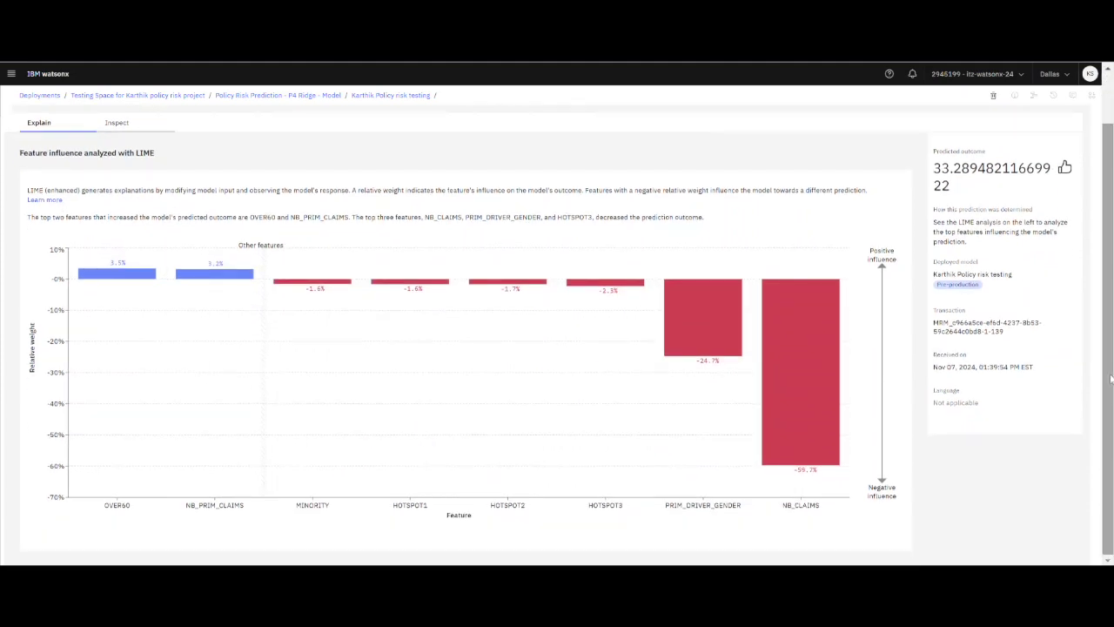
pyautogui.moveTo(575, 447)
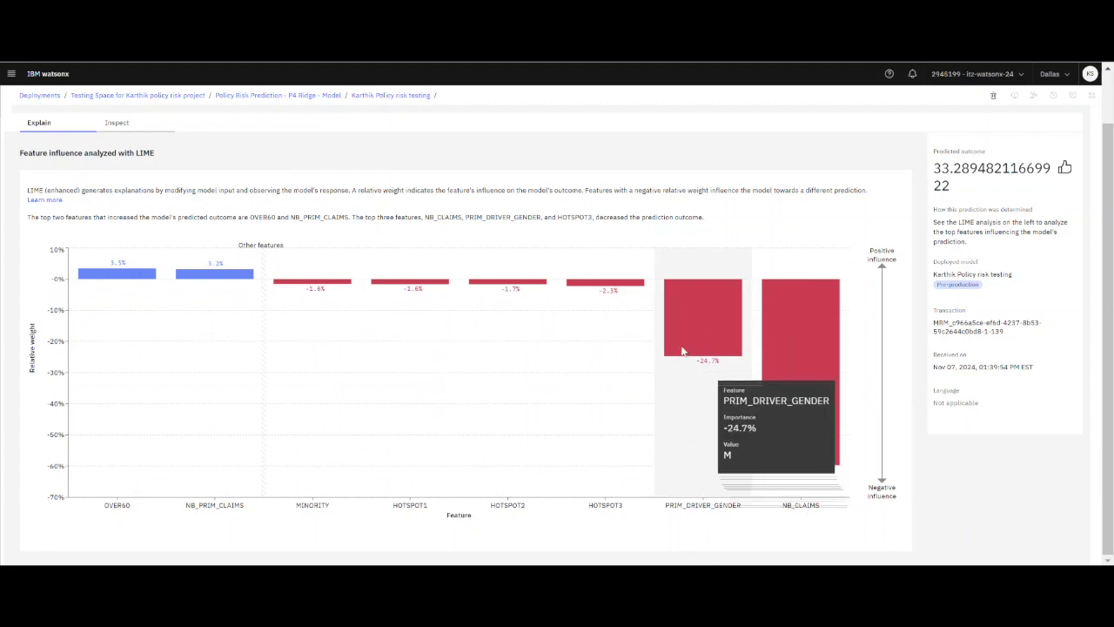
pyautogui.moveTo(803, 381)
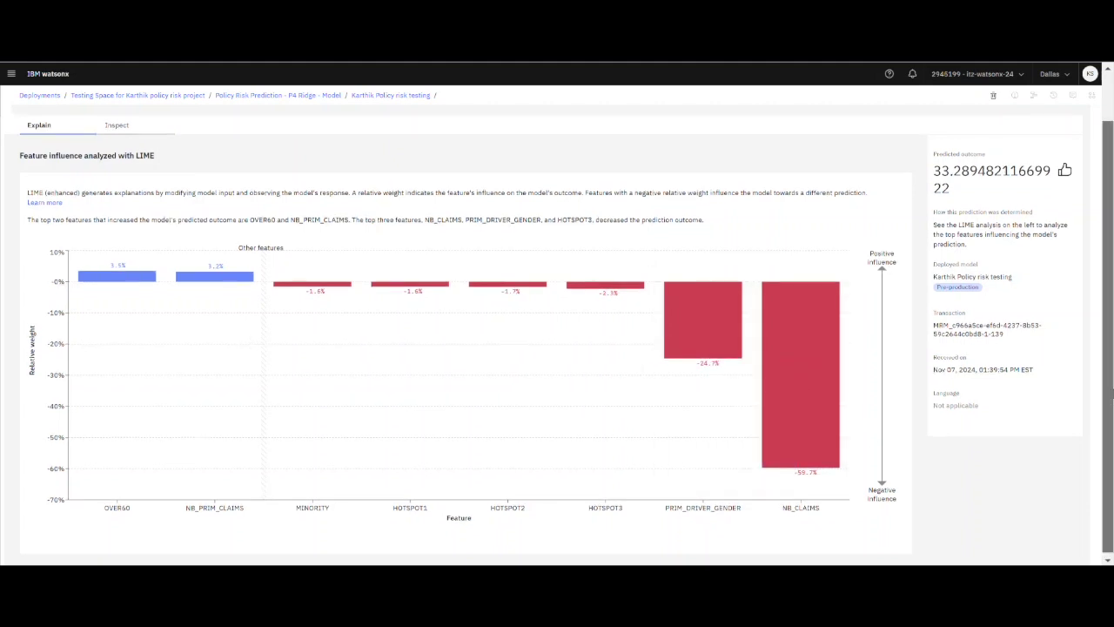
pyautogui.scroll(2, 557, 330)
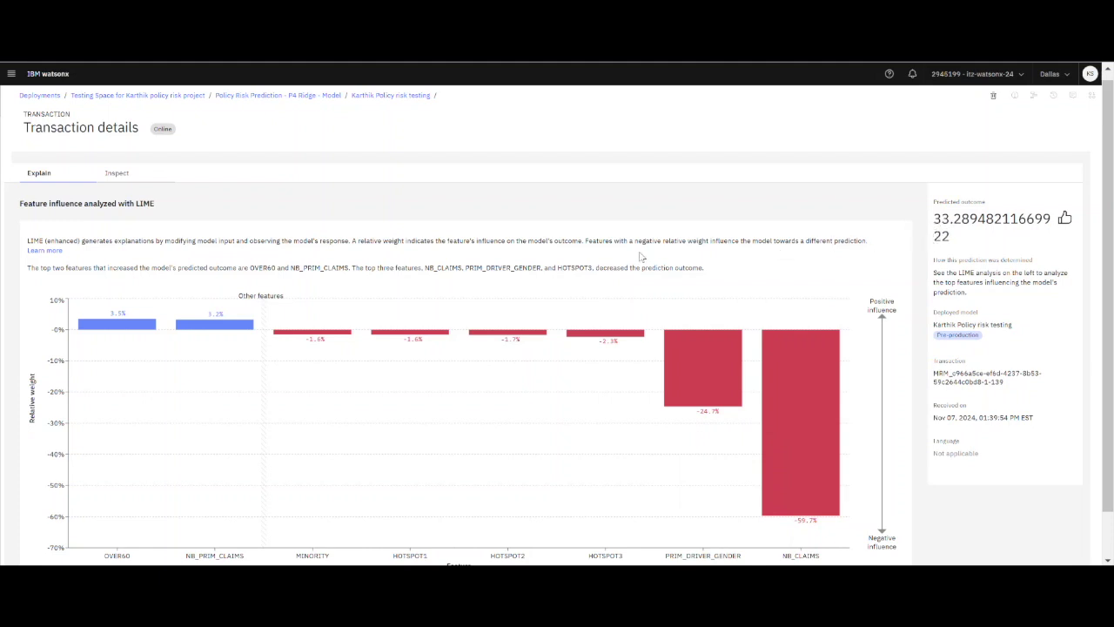
pyautogui.click(286, 98)
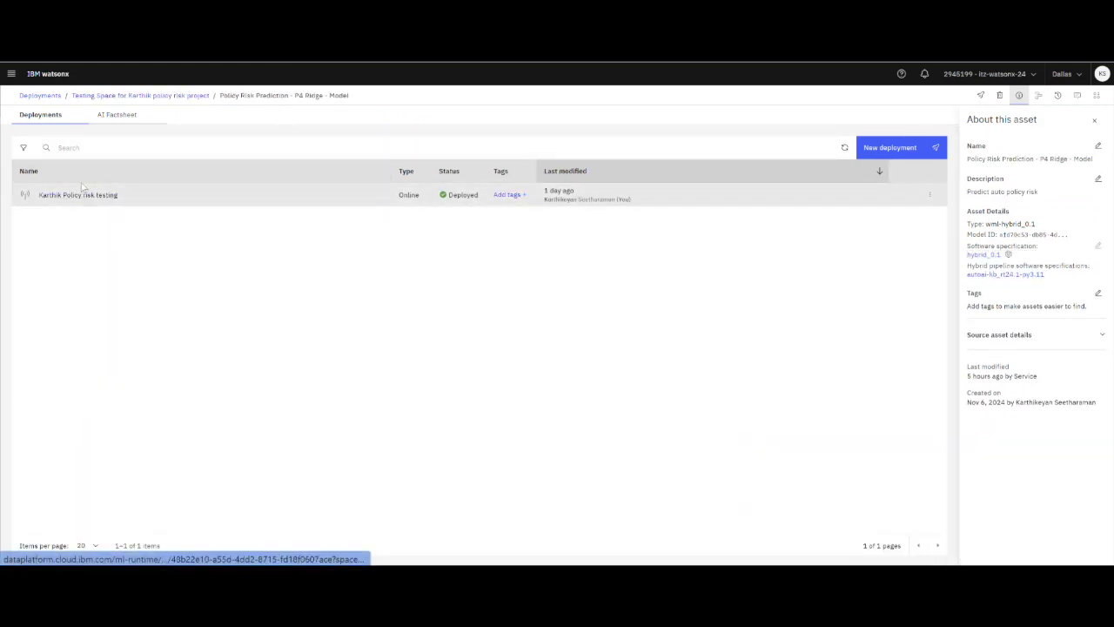
# Open the Policy risk testing deployment's Evaluations and choose Evaluate now to import test data
pyautogui.click(78, 195)
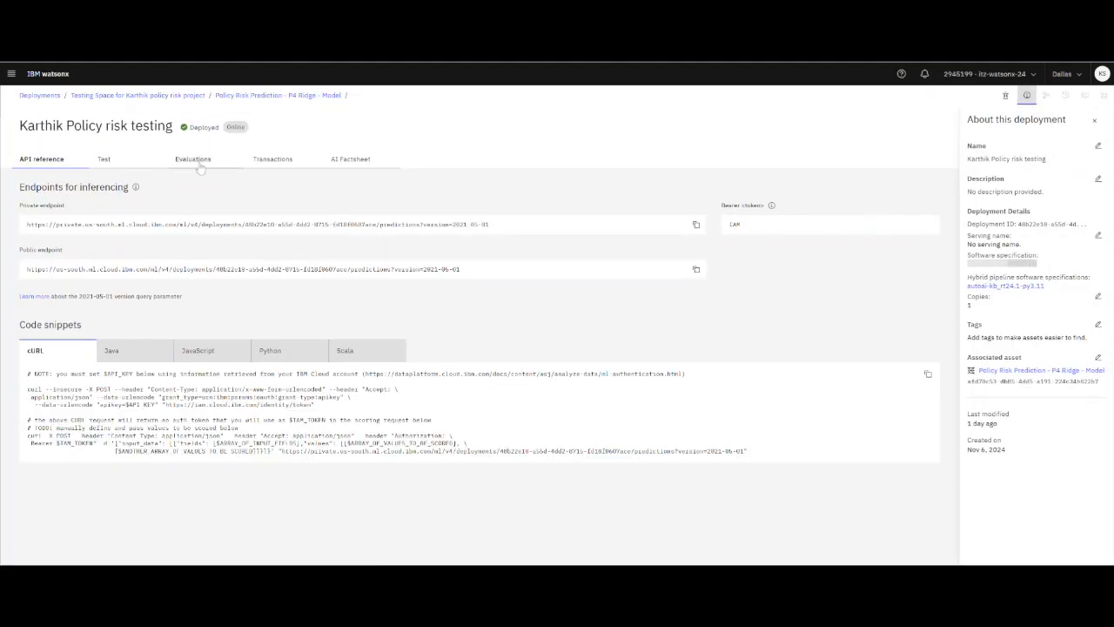
pyautogui.click(200, 167)
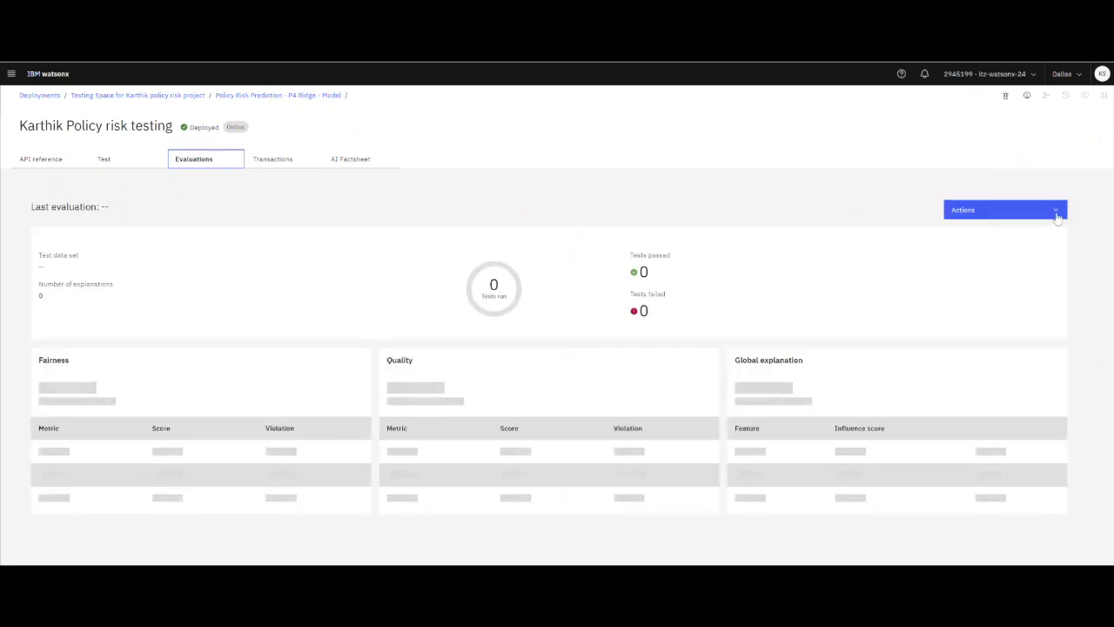
pyautogui.click(1054, 214)
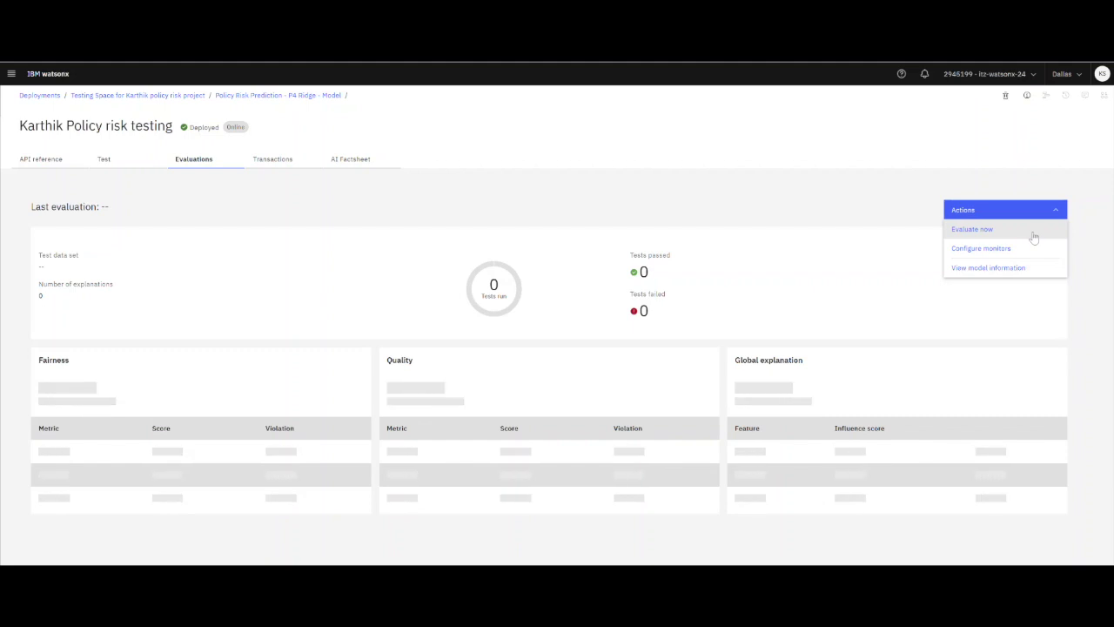
pyautogui.click(1033, 235)
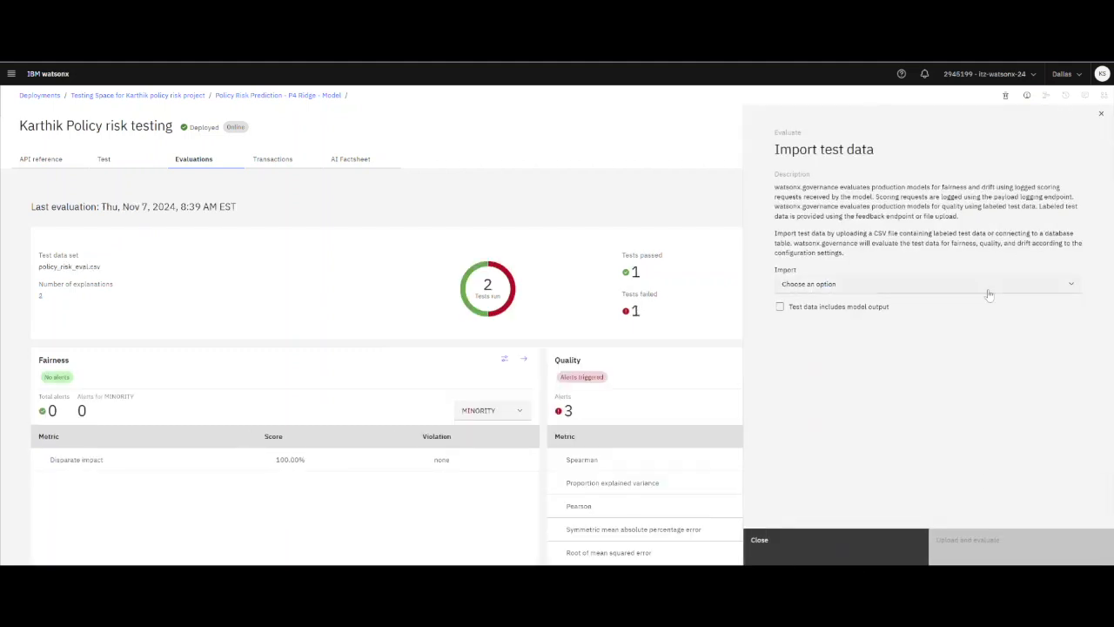
# Import policy_risk_eval.csv from File Explorer as CSV test data and run Upload and evaluate
pyautogui.click(853, 286)
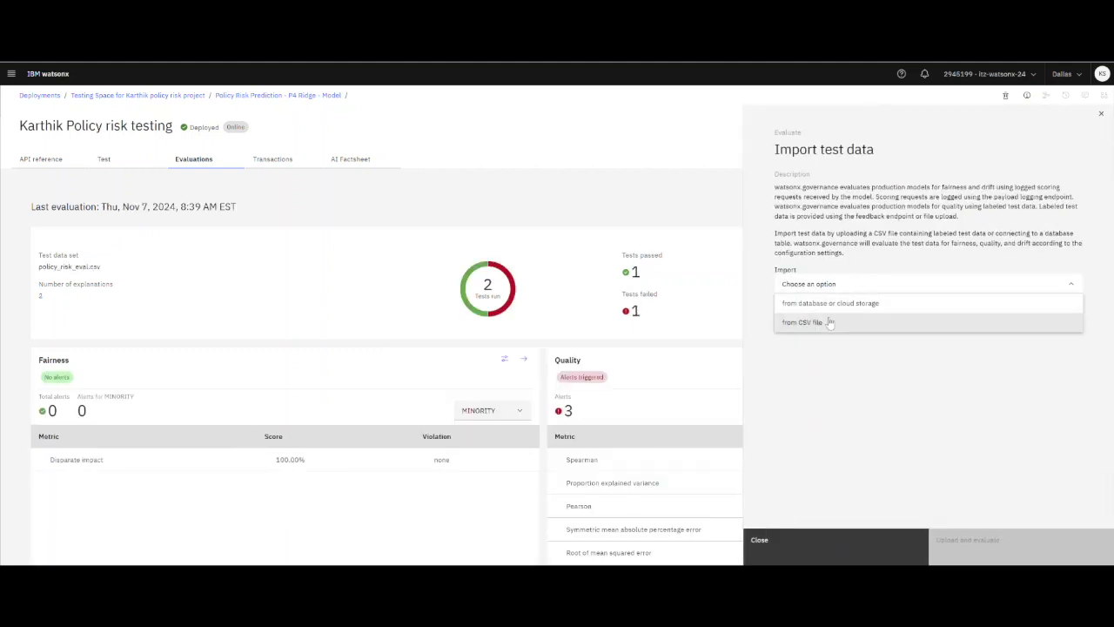
pyautogui.click(830, 322)
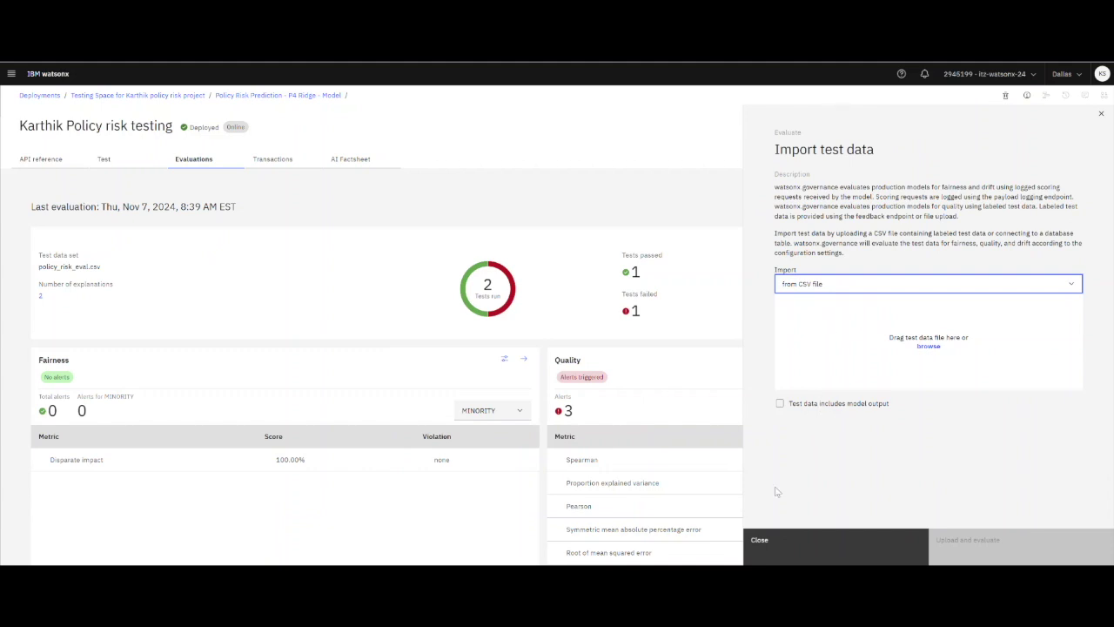
pyautogui.hotkey('alt', 'Tab')
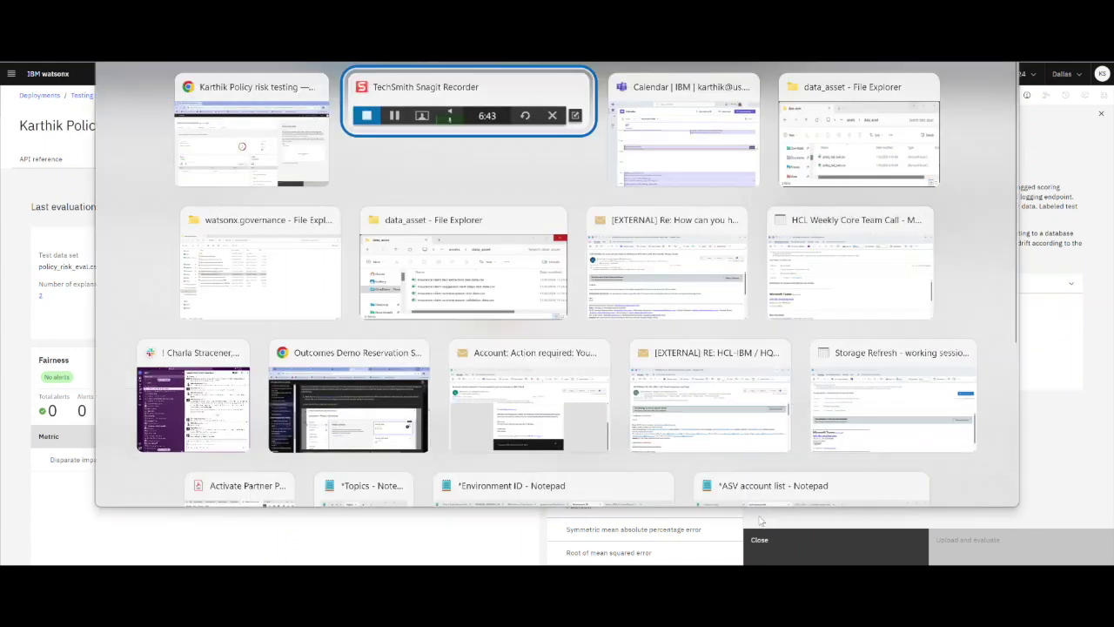
pyautogui.hotkey('alt', 'Tab')
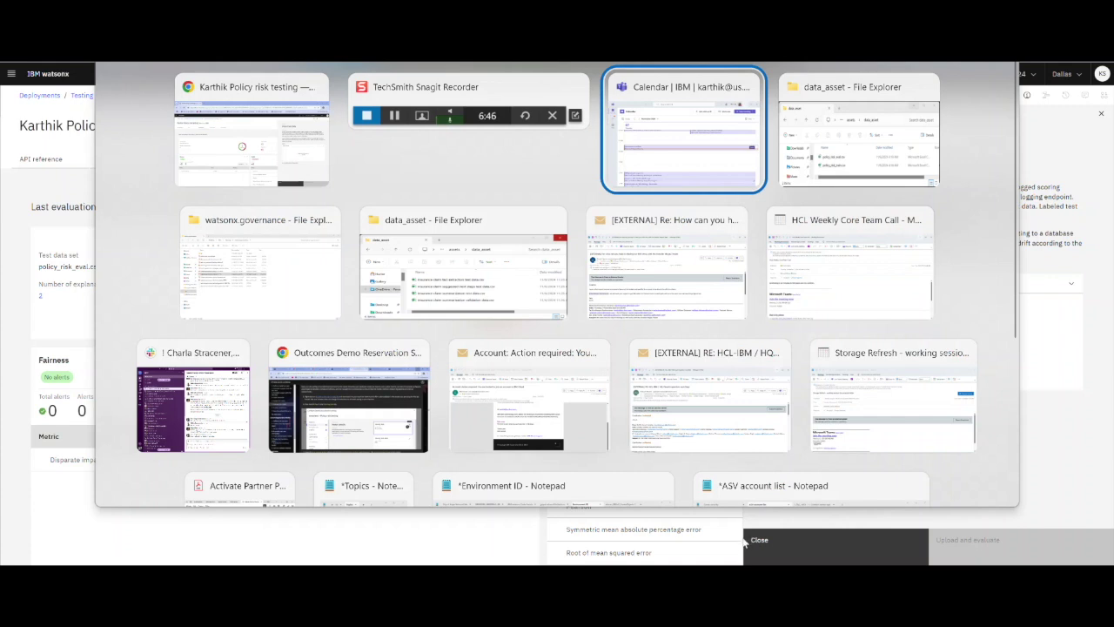
pyautogui.hotkey('alt', 'Tab')
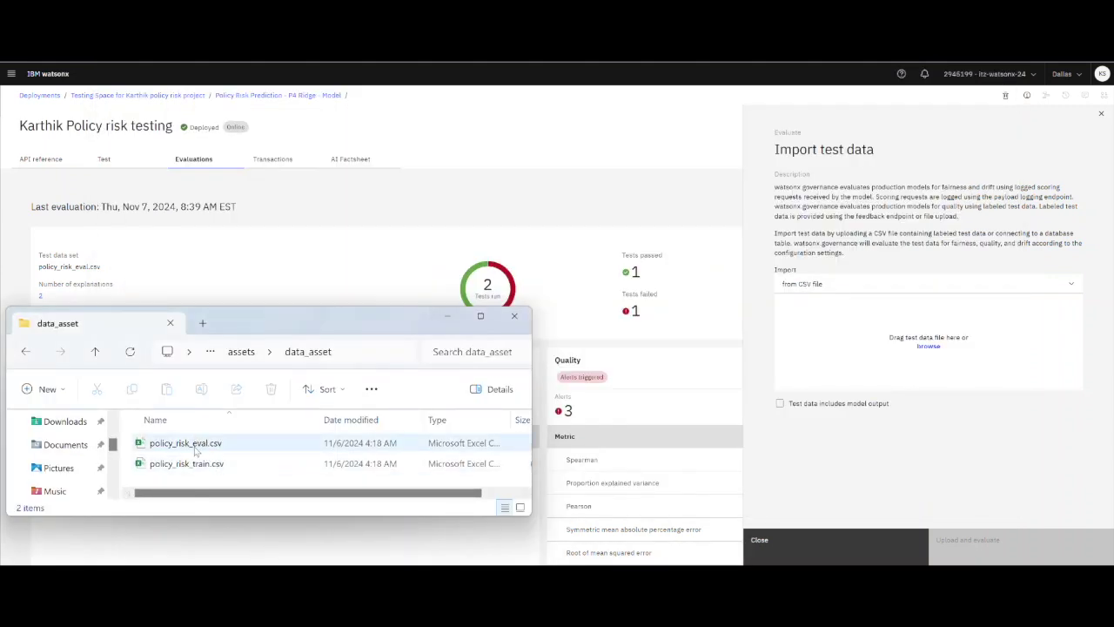
pyautogui.moveTo(196, 449); pyautogui.dragTo(897, 323)
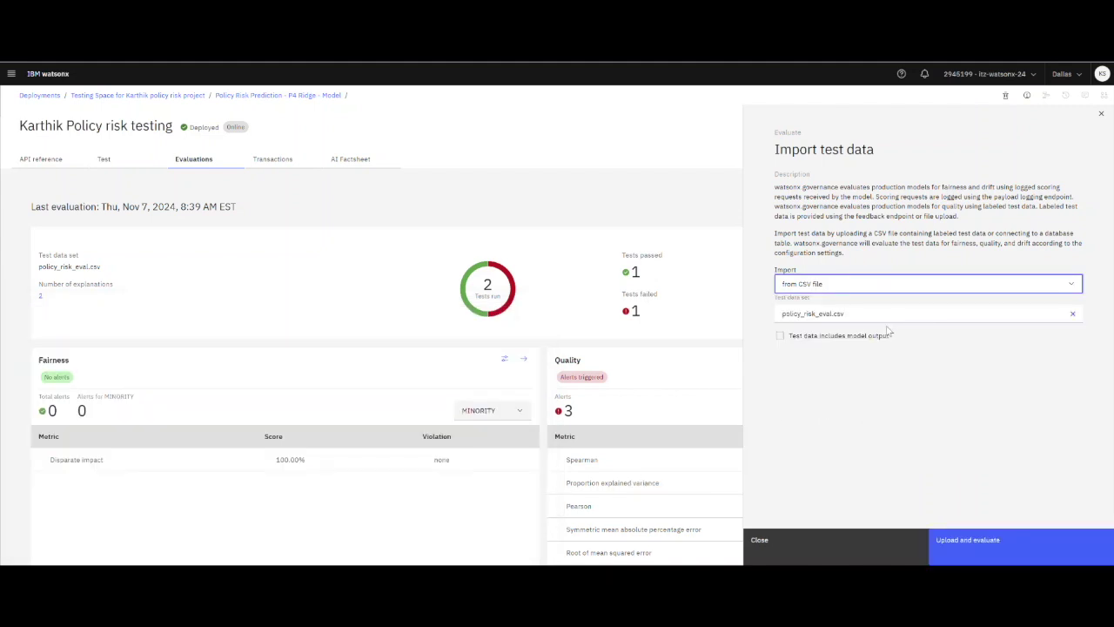
pyautogui.click(976, 547)
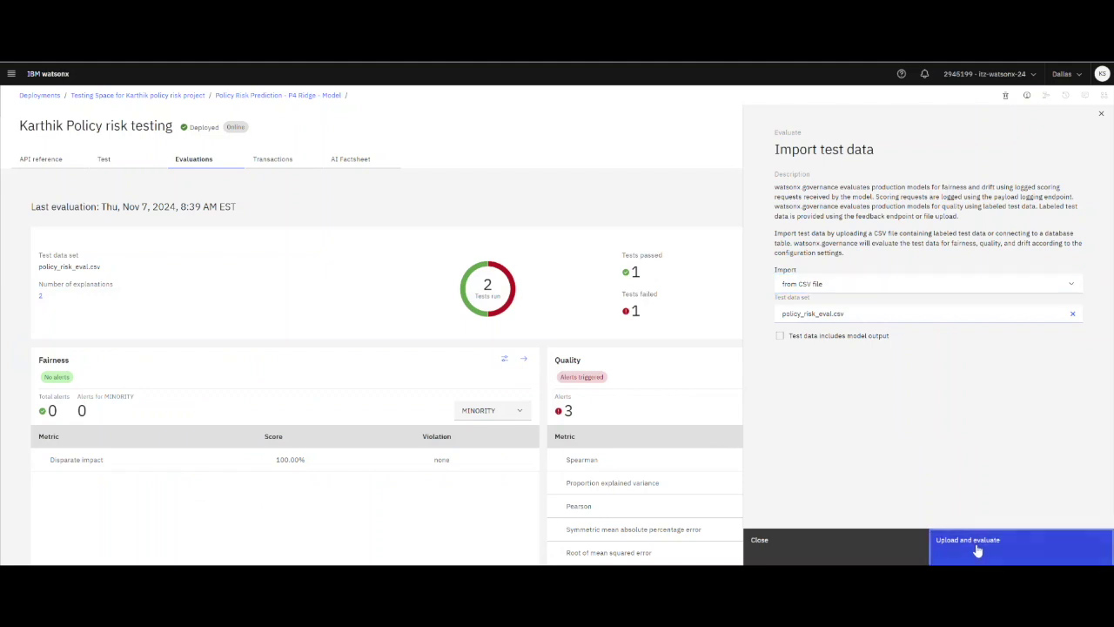